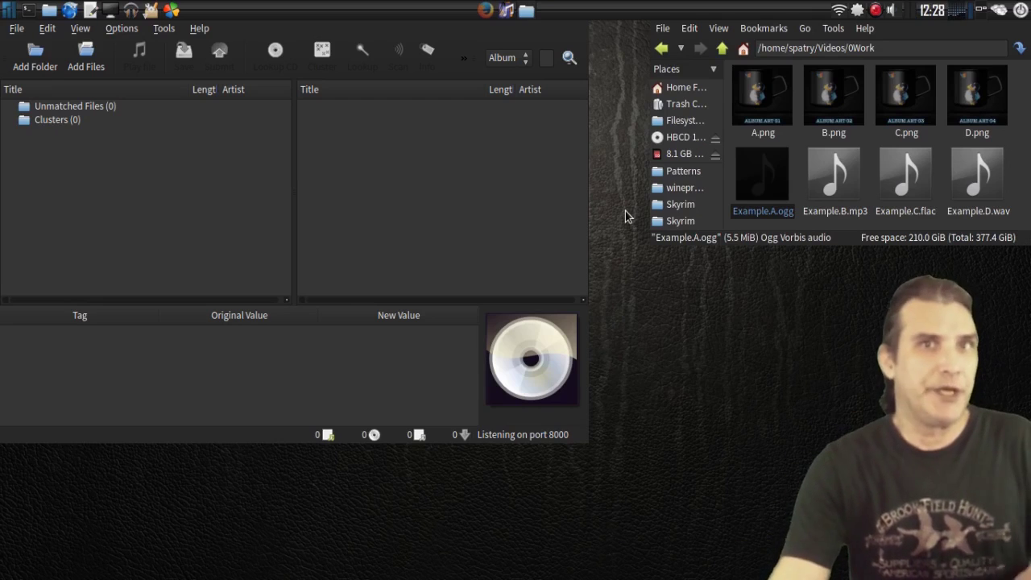
- Play Example.A.ogg from the 0Work folder to check its missing artwork, and close the player window
double_click(766, 193)
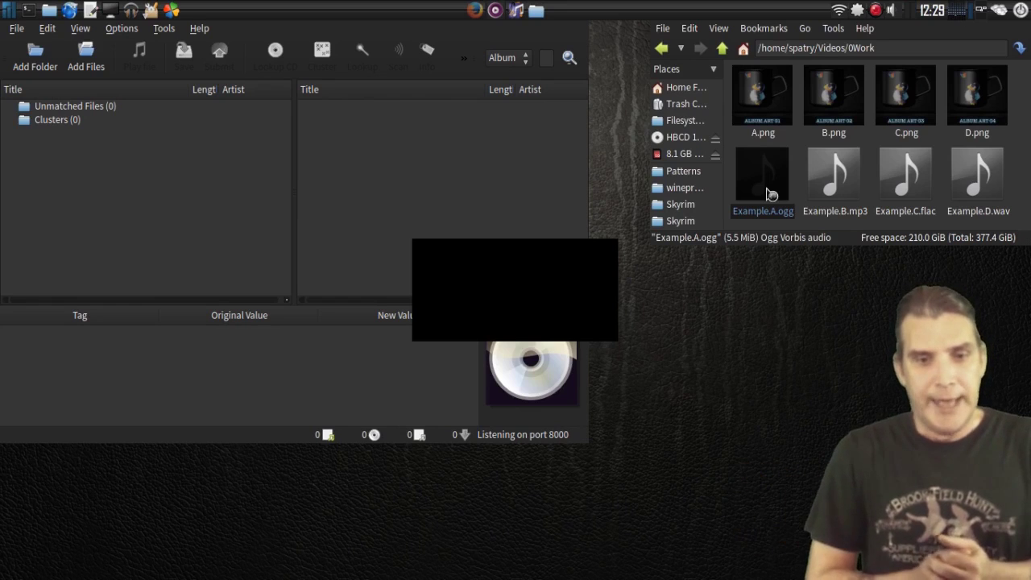
mouse_move(577, 336)
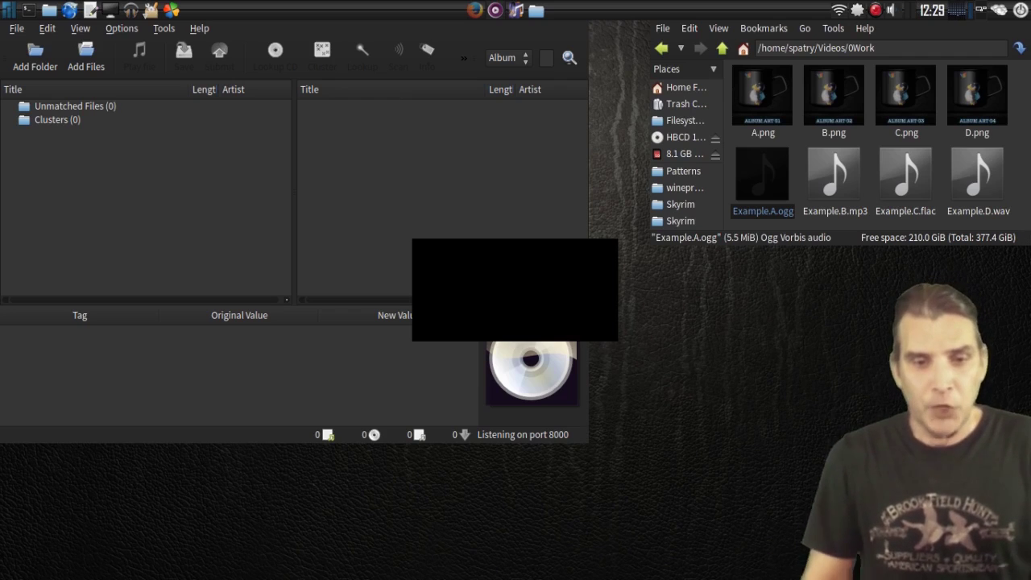
key("alt+space")
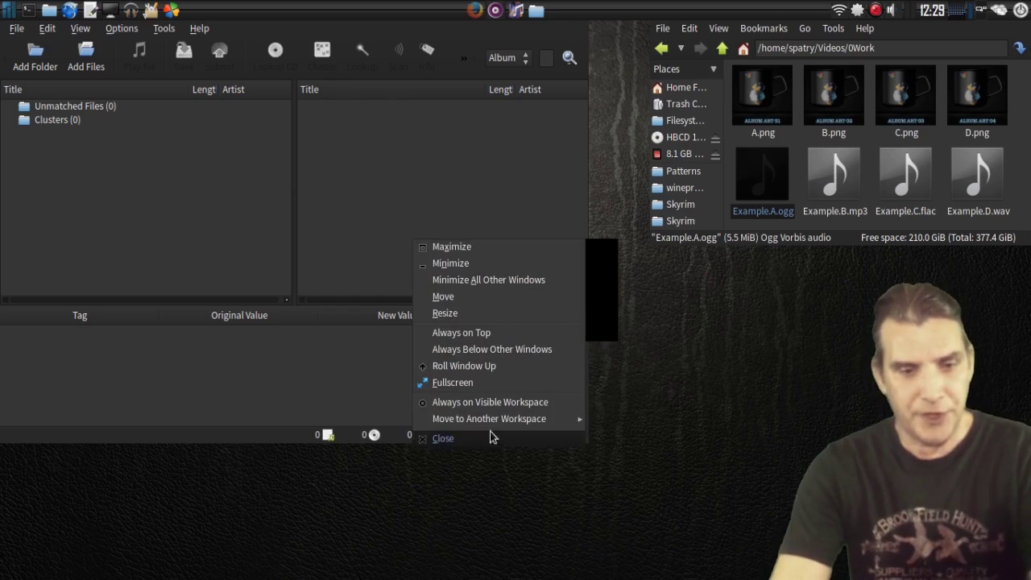
left_click(487, 439)
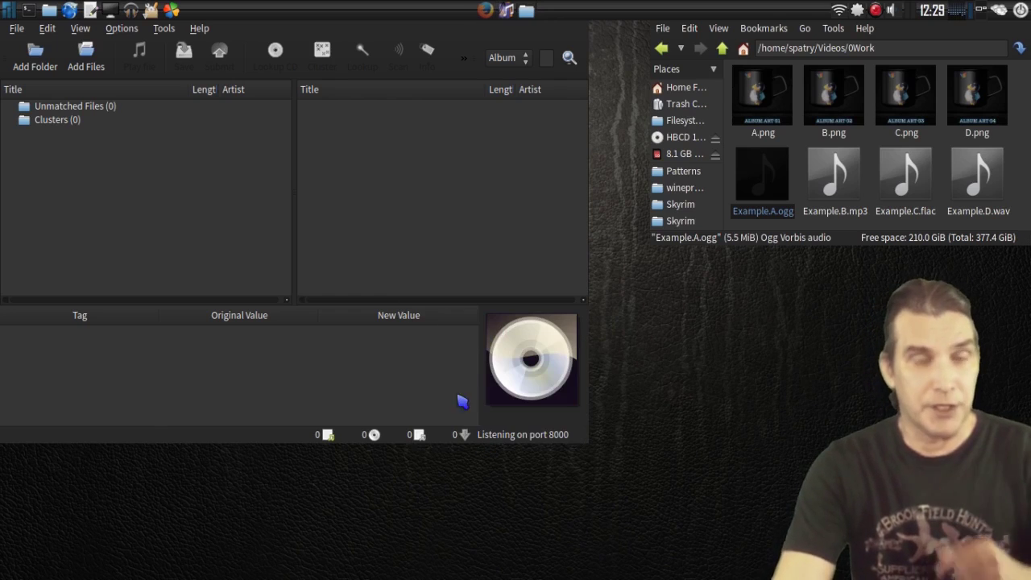
- Switch to Firefox, review the Picard website's home and Downloads pages including Linux and source code options, and minimize the browser
left_click(486, 10)
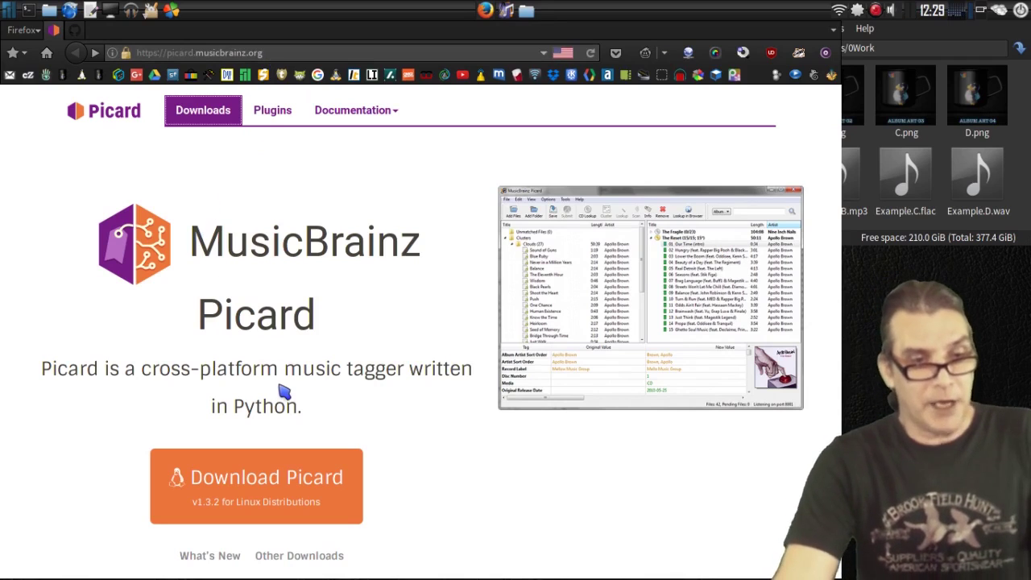
scroll(362, 403, "down", 4)
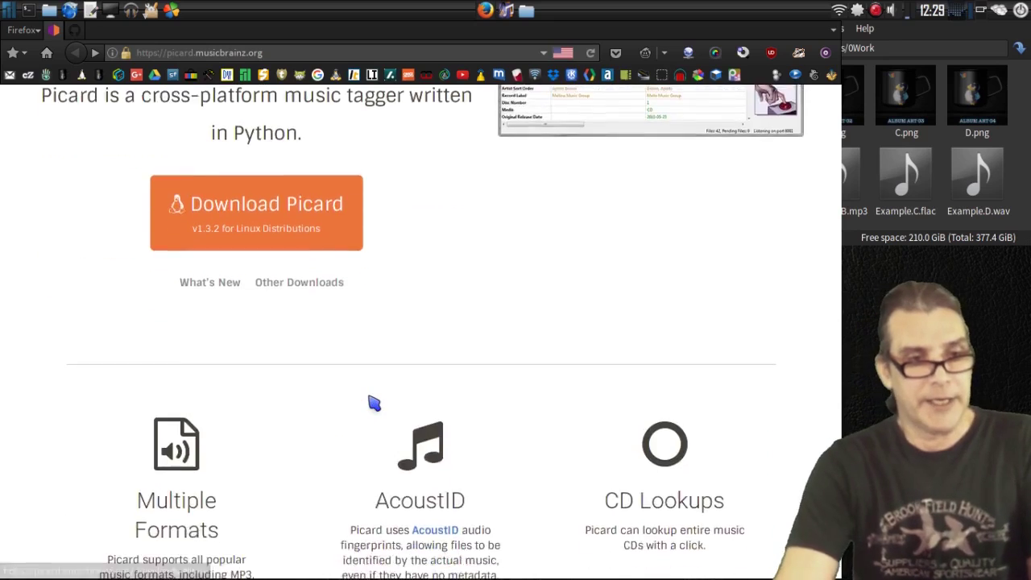
scroll(372, 403, "up", 3)
scroll(373, 402, "up", 1)
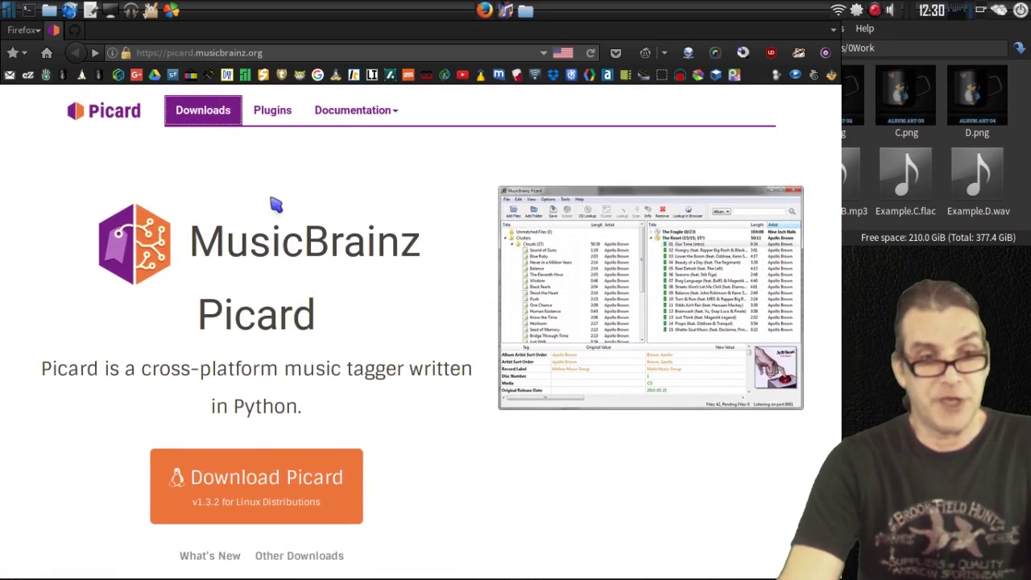
left_click(203, 115)
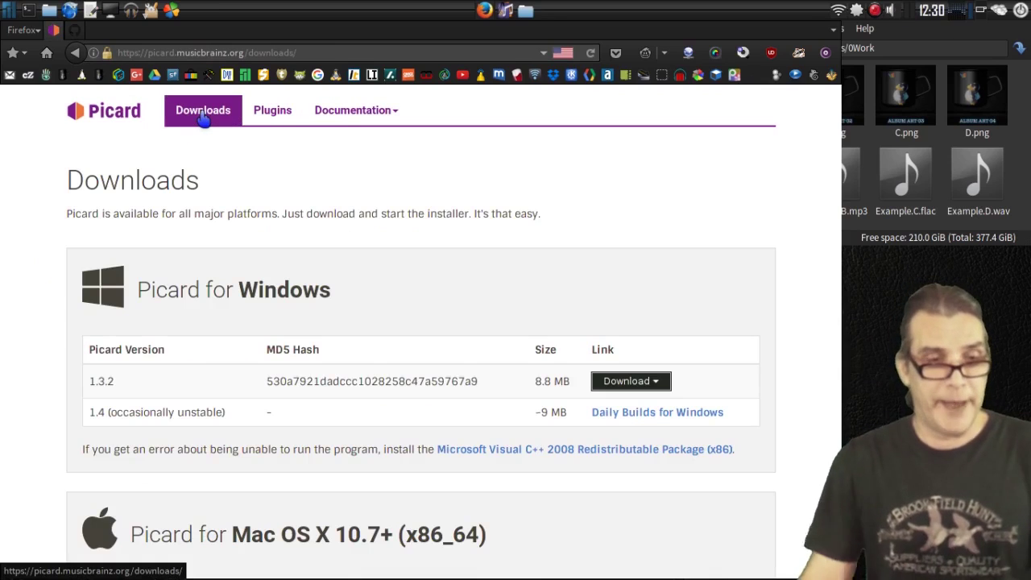
scroll(205, 116, "down", 10)
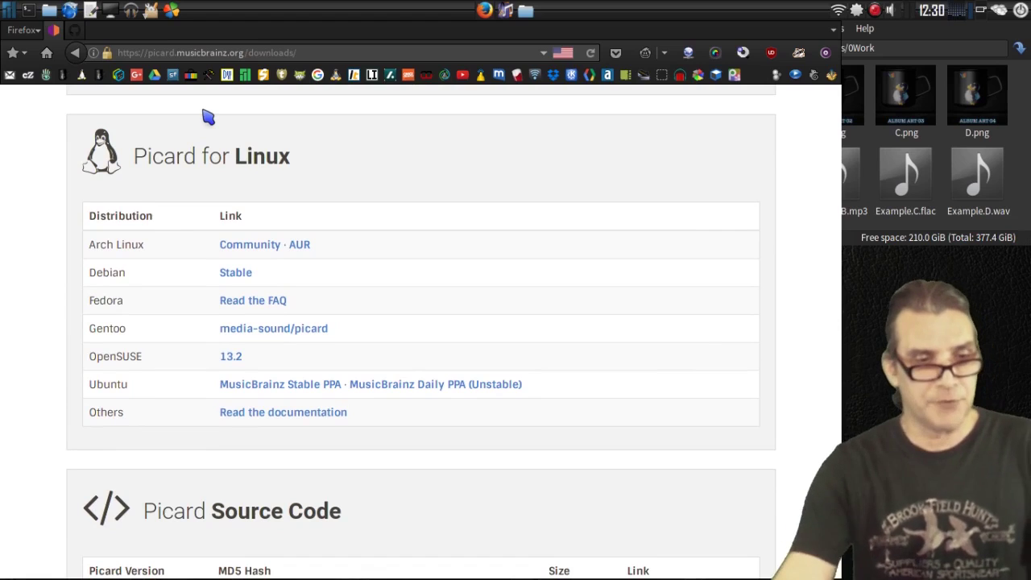
scroll(208, 118, "down", 3)
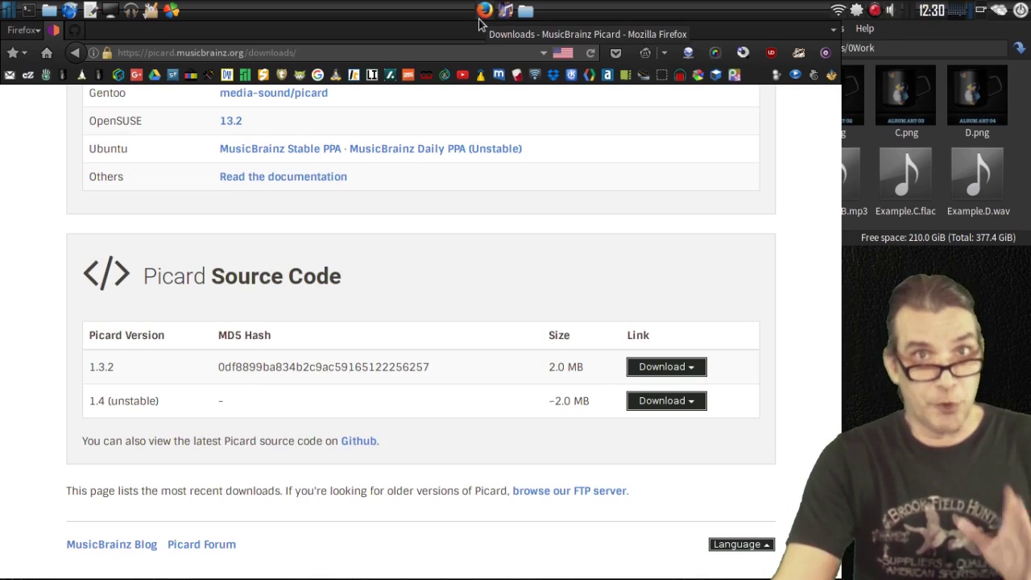
left_click(484, 17)
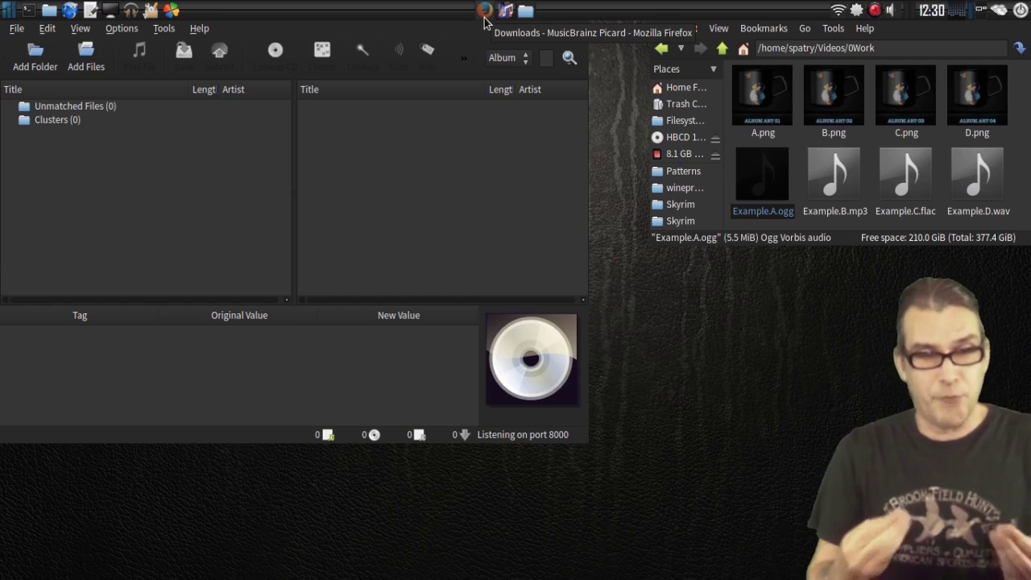
- Check Picard's version and supported audio formats in its About information, and close the dialog
left_click(199, 29)
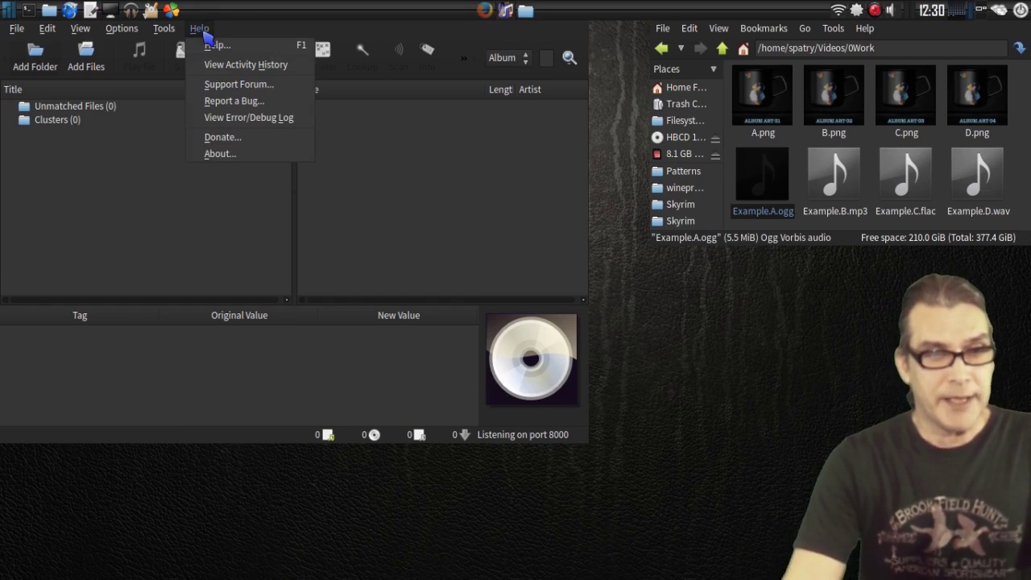
left_click(207, 153)
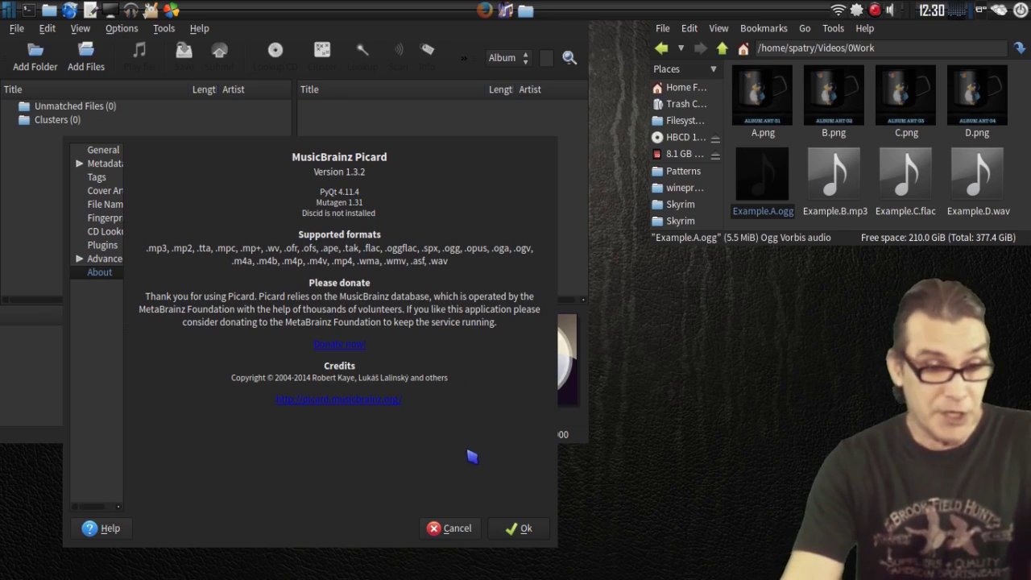
left_click(463, 535)
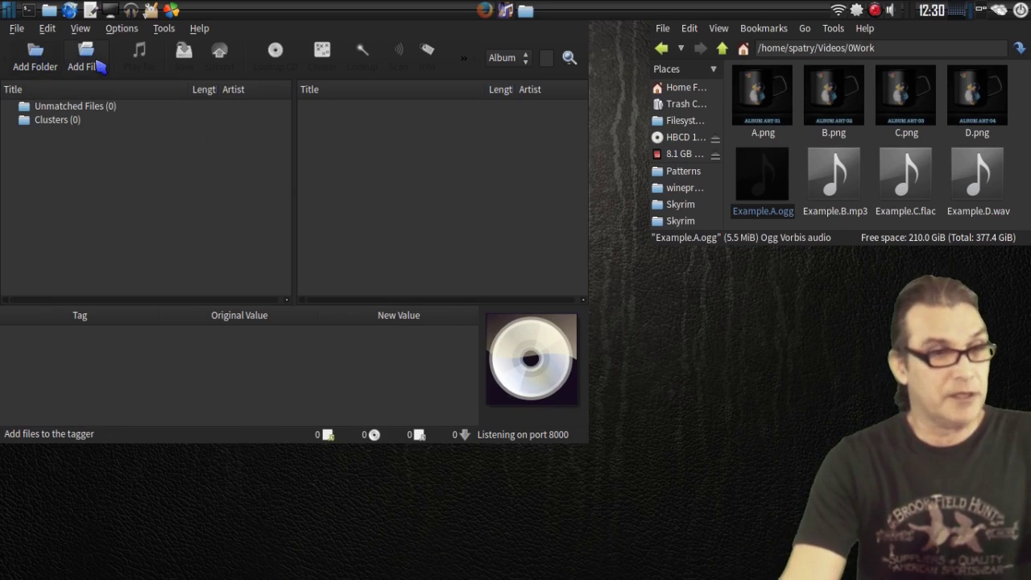
- Add the Videos/0Work folder with its audio files to the tagger
left_click(32, 62)
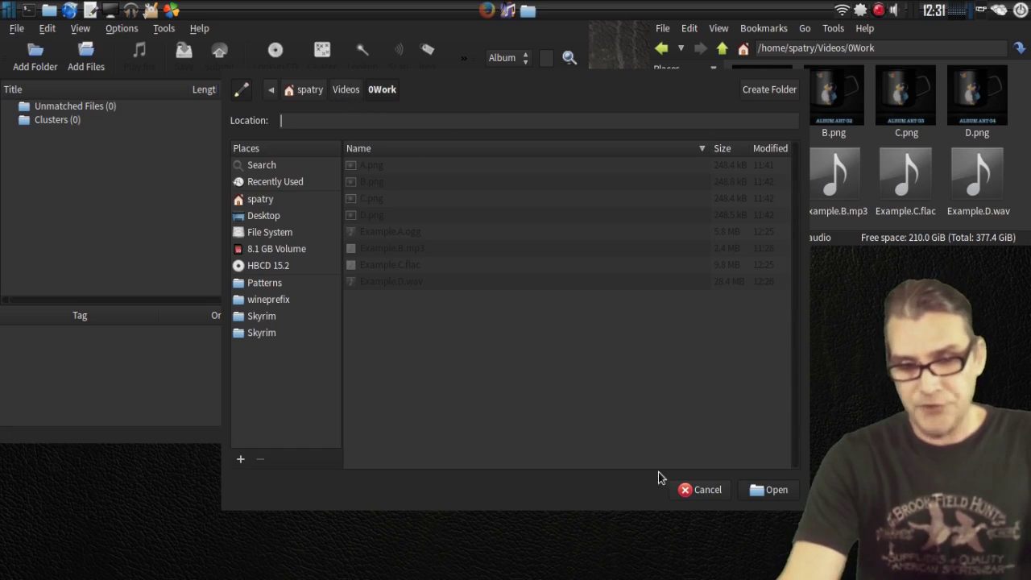
left_click(772, 490)
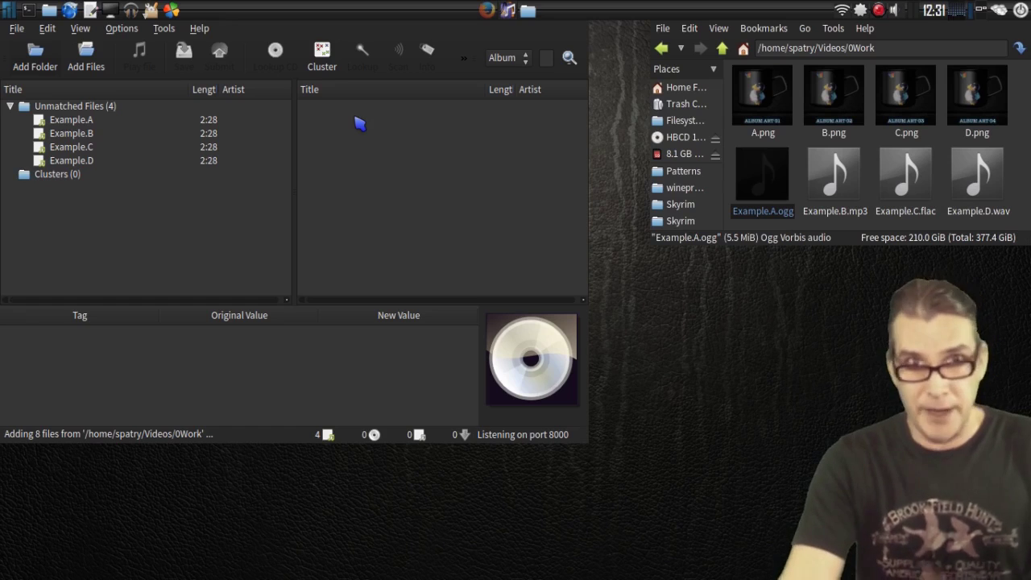
- Change the Title tag of the unmatched file Example.A to "Spatry 1"
left_click(81, 122)
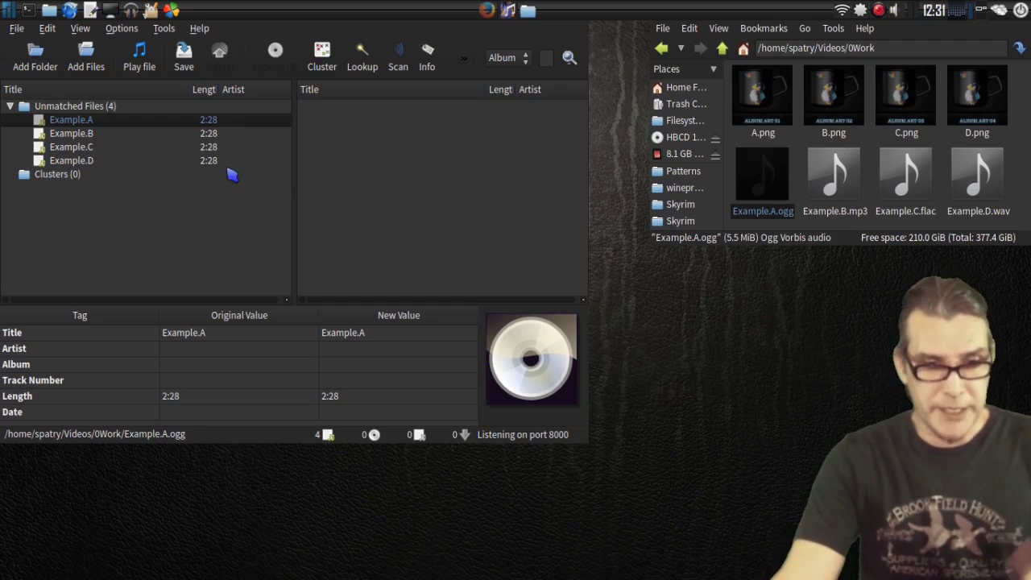
left_click(396, 335)
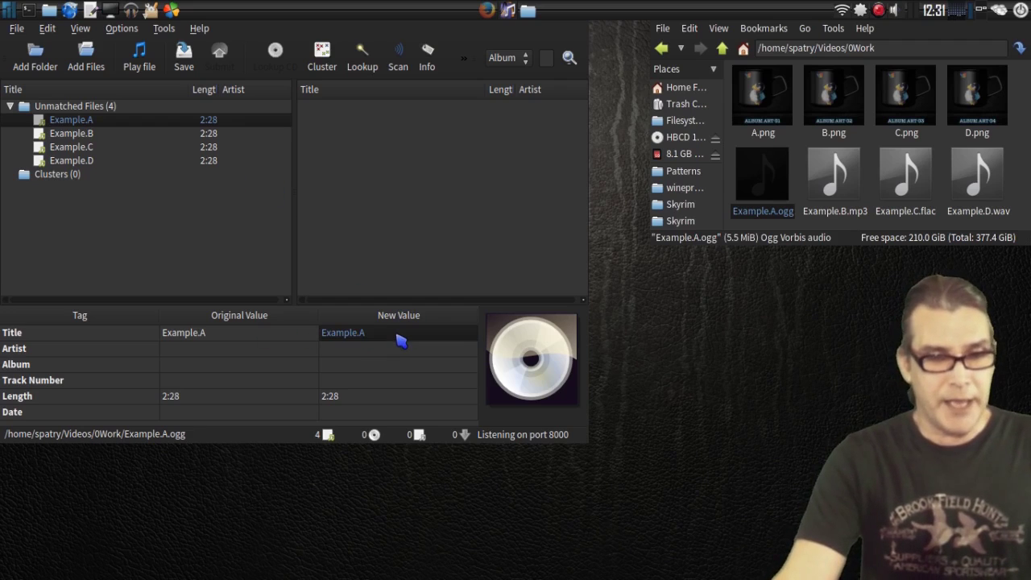
left_click(397, 335)
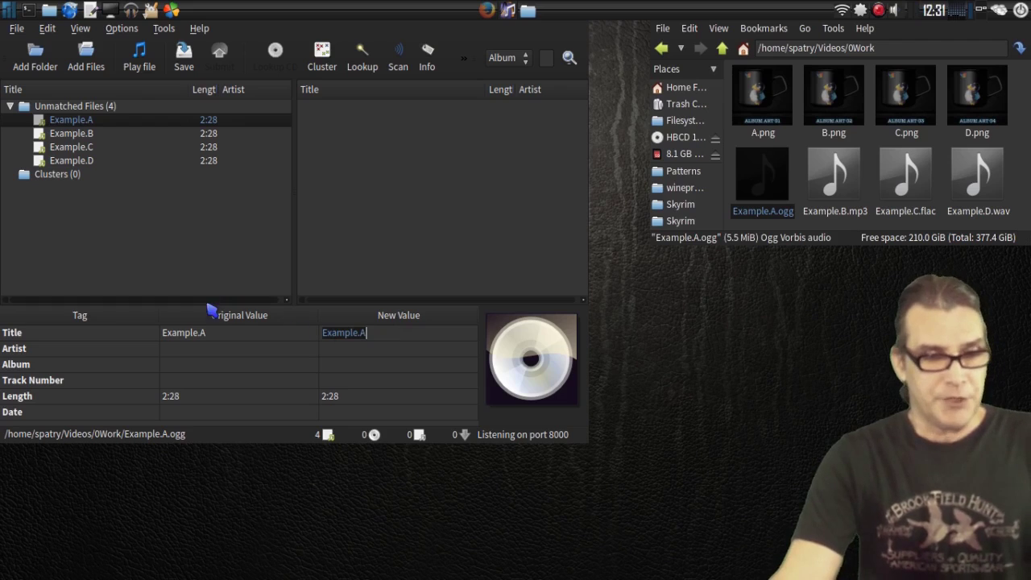
left_click(390, 332)
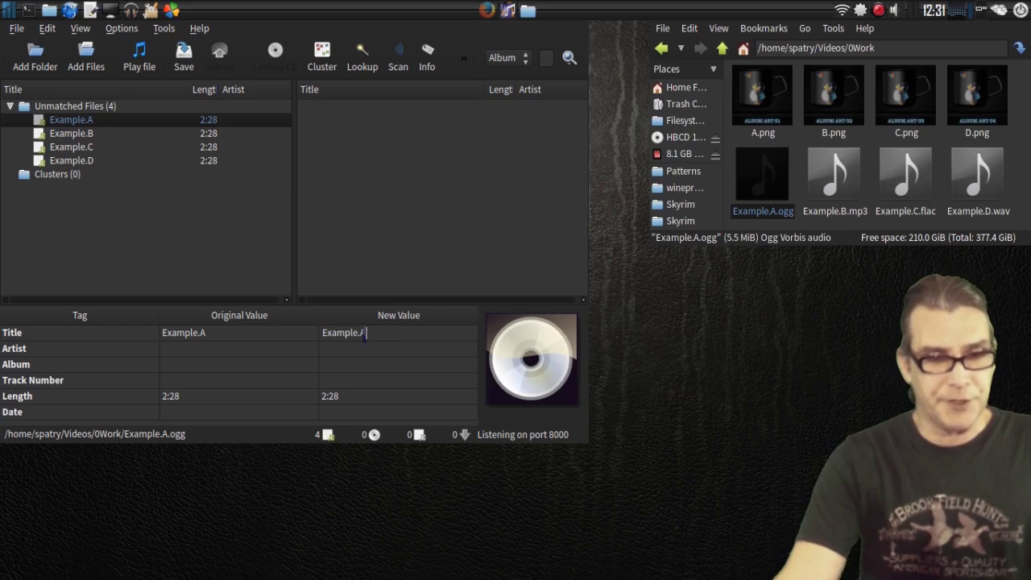
left_click_drag(361, 333, 304, 325)
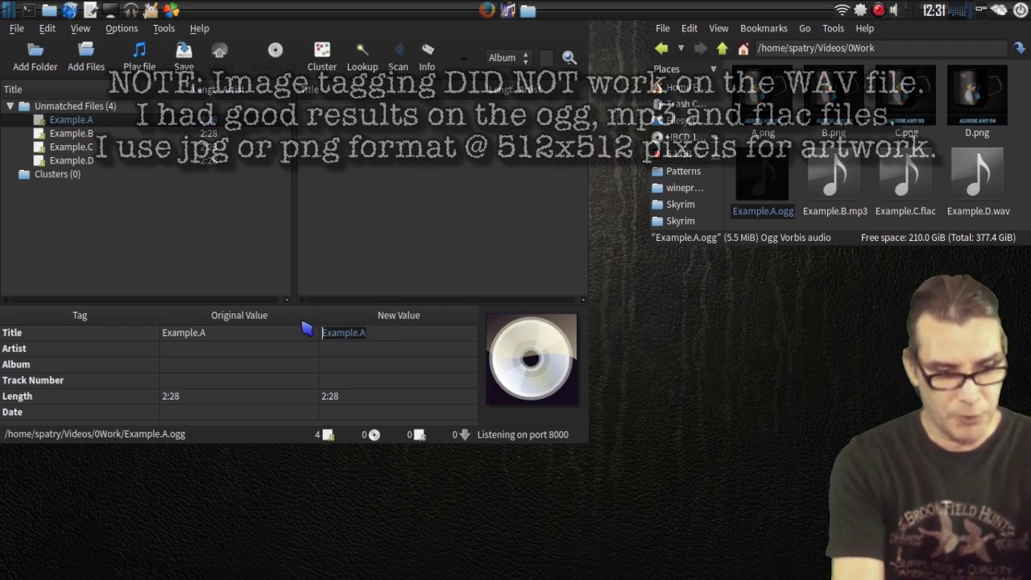
type("Spatry")
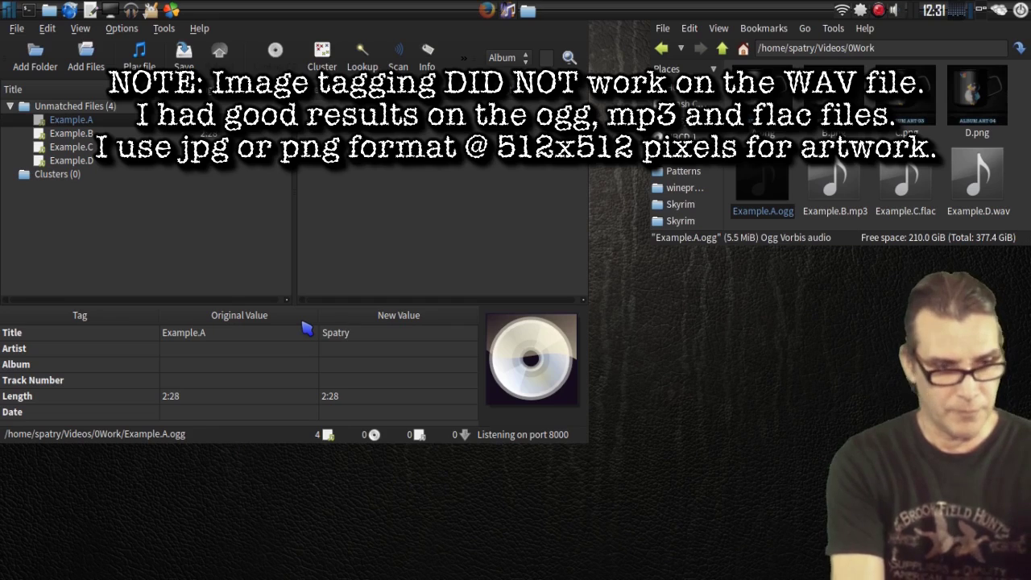
type(" 1")
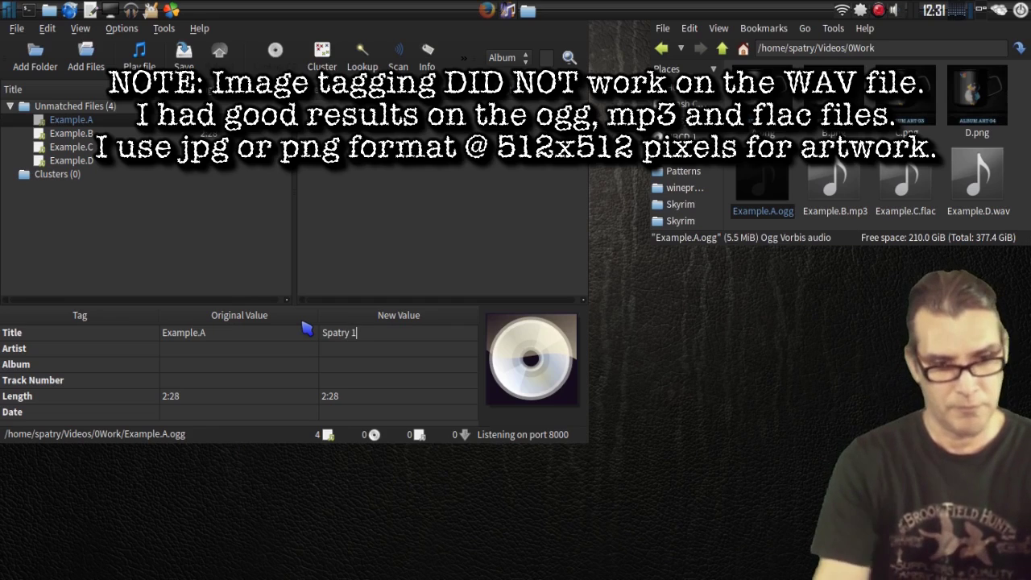
left_click(341, 366)
- Set the selected file's Artist tag to "Spatry" and its Album tag to "one"
left_click(343, 353)
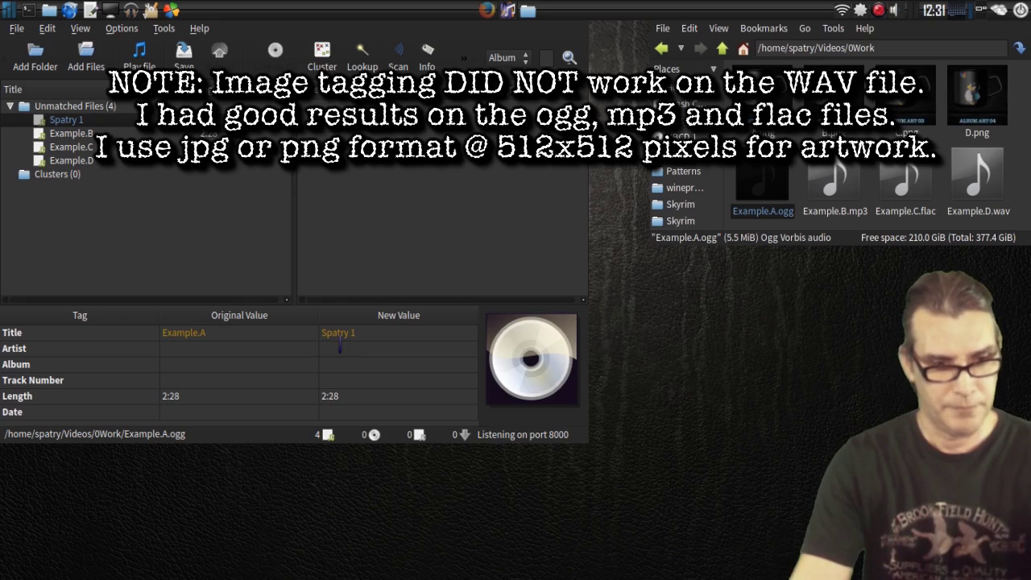
type("Spatry")
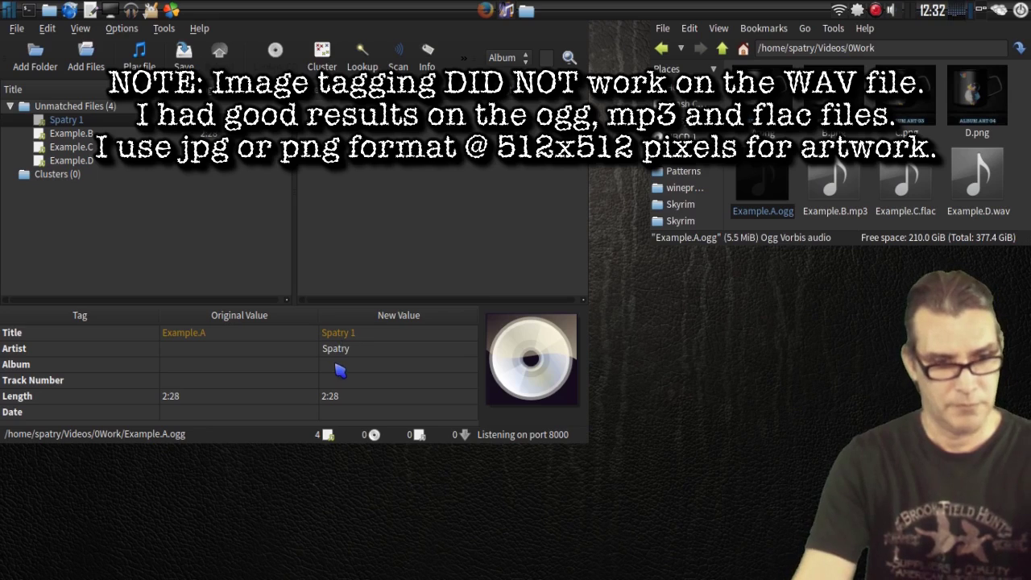
left_click(337, 367)
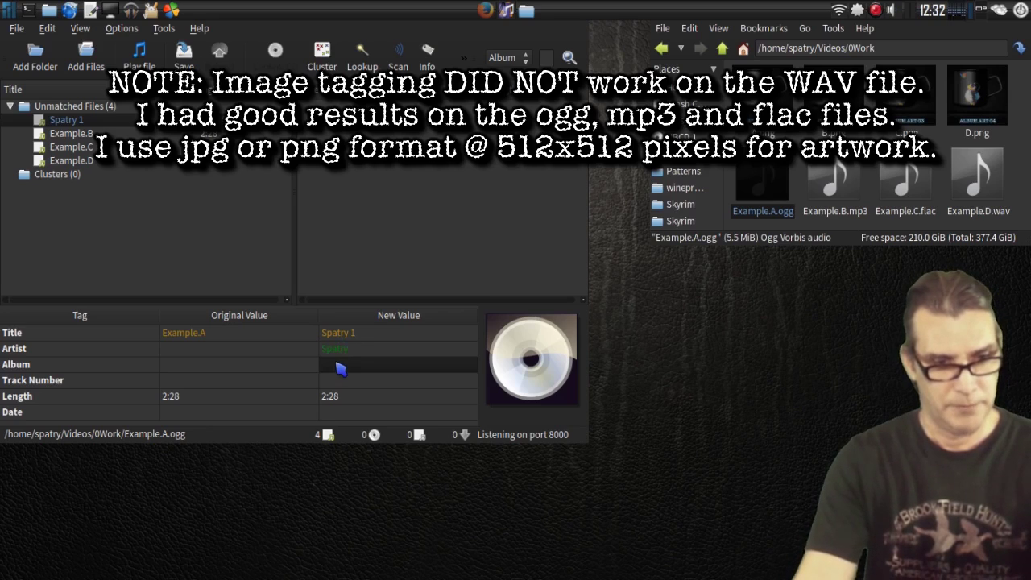
left_click(338, 369)
type("one")
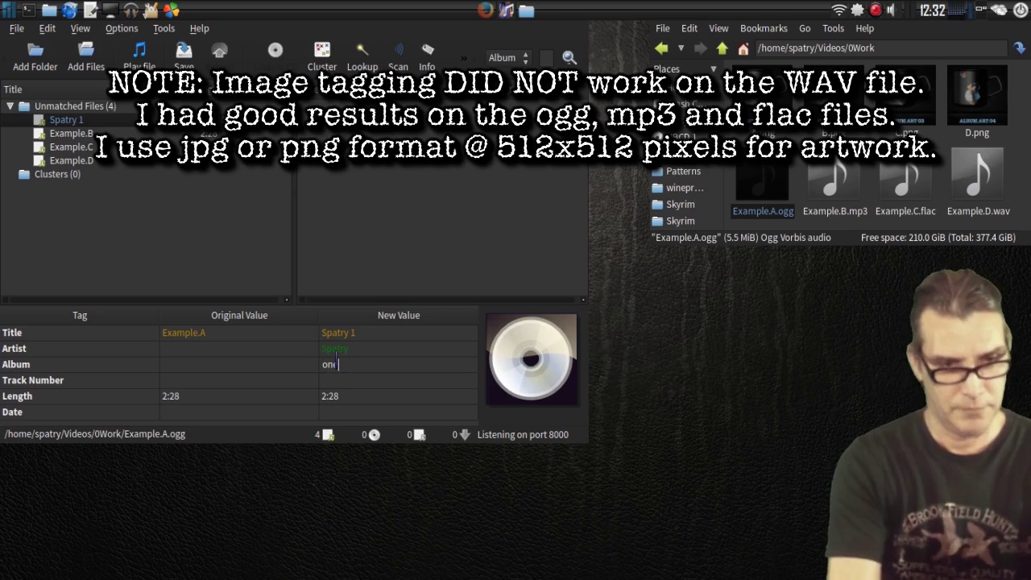
left_click(339, 396)
key("Return")
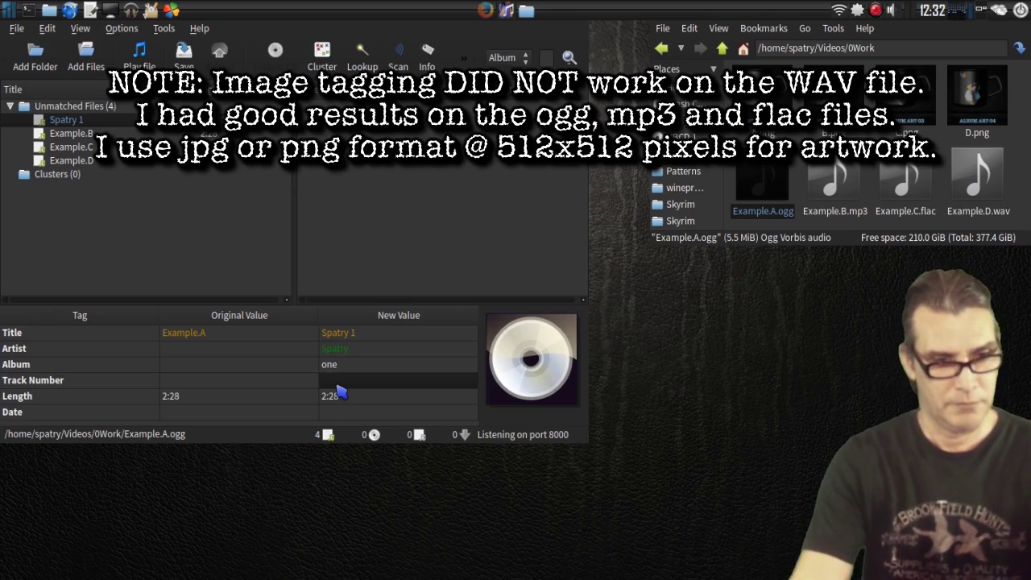
- Set the selected file's Track Number tag to 01
left_click(336, 380)
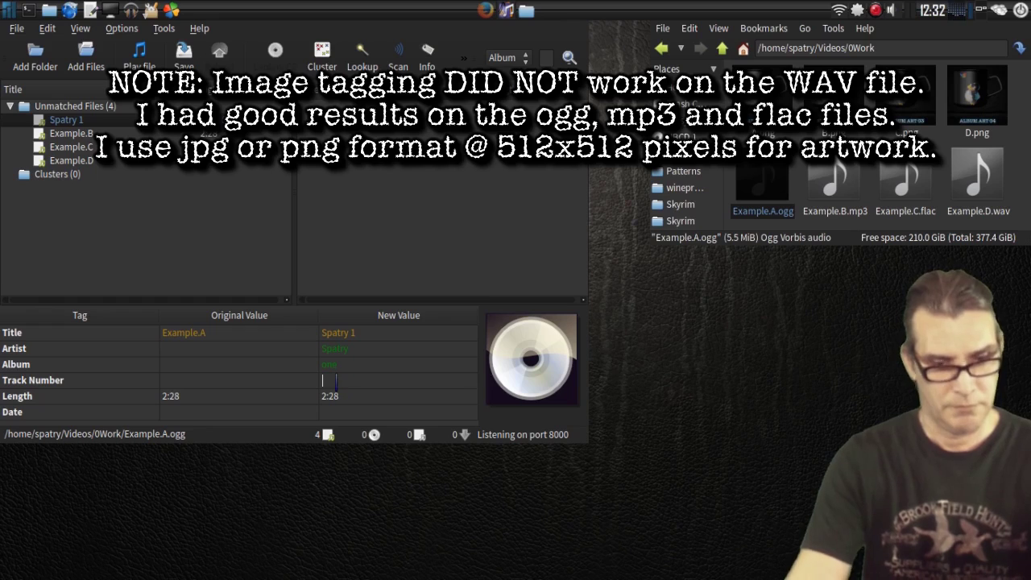
type("01")
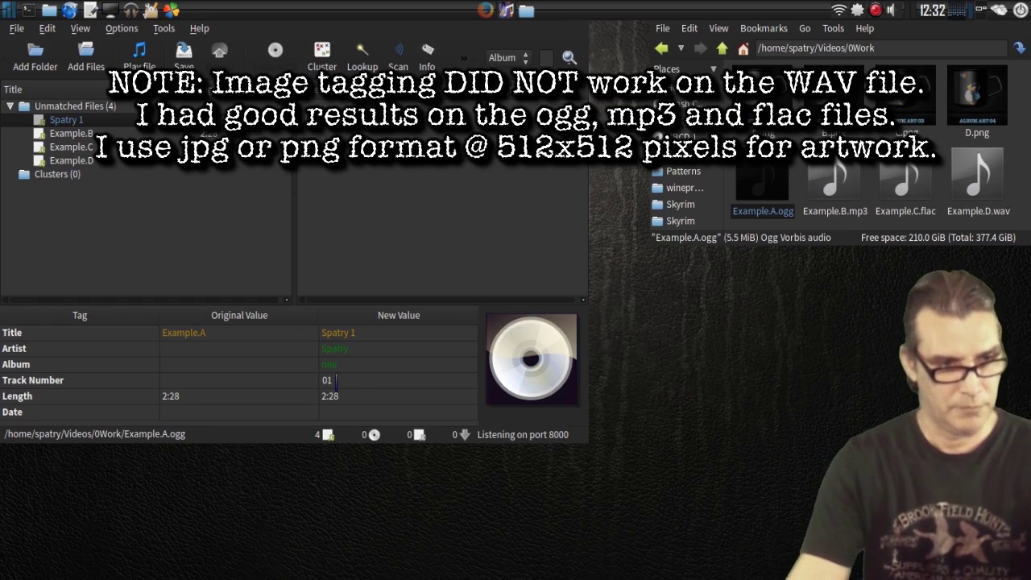
left_click(335, 411)
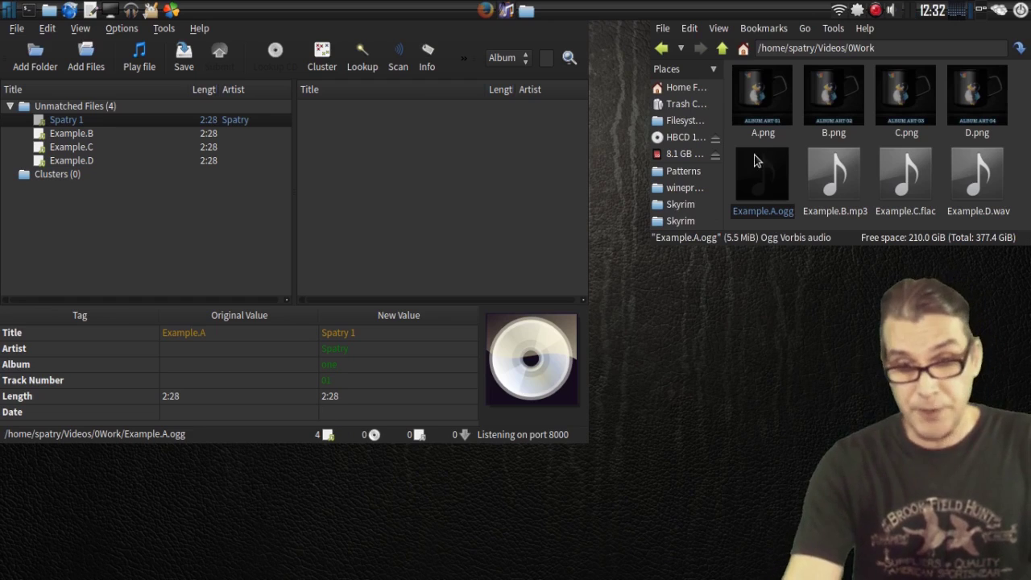
- Assign A.png from the 0Work folder as the selected file's cover art and save its tags
left_click(767, 99)
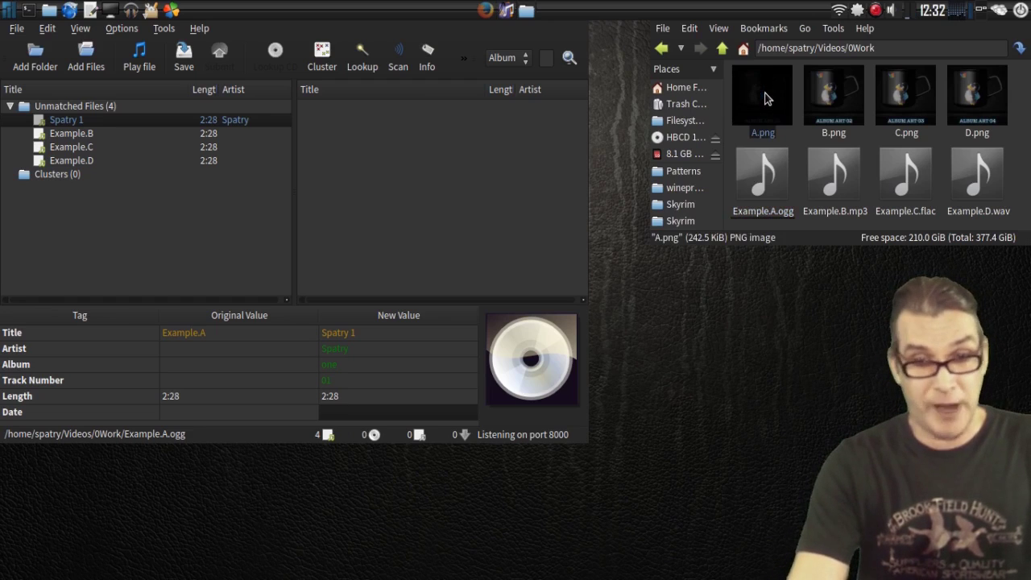
left_click_drag(766, 99, 554, 362)
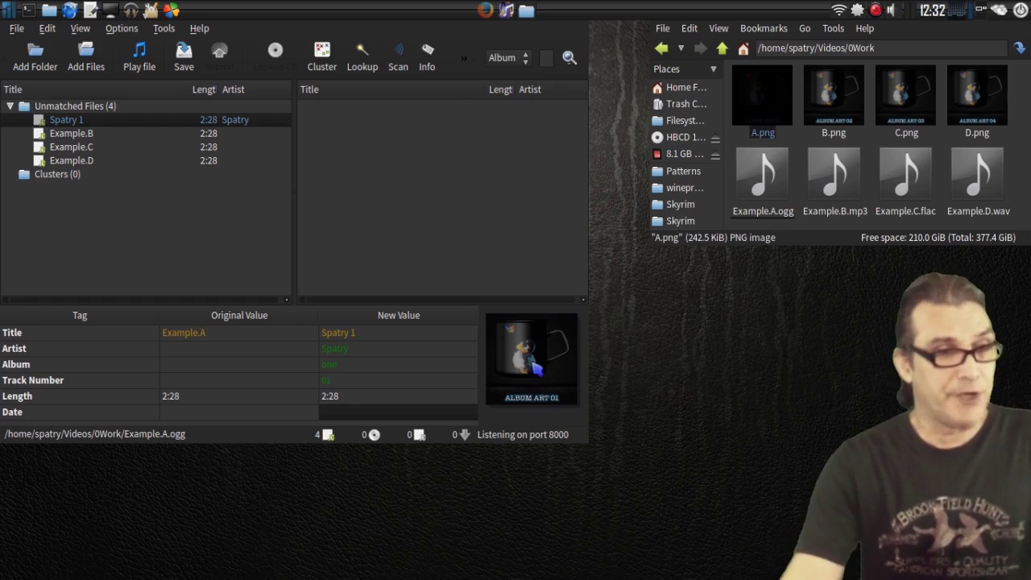
left_click(179, 63)
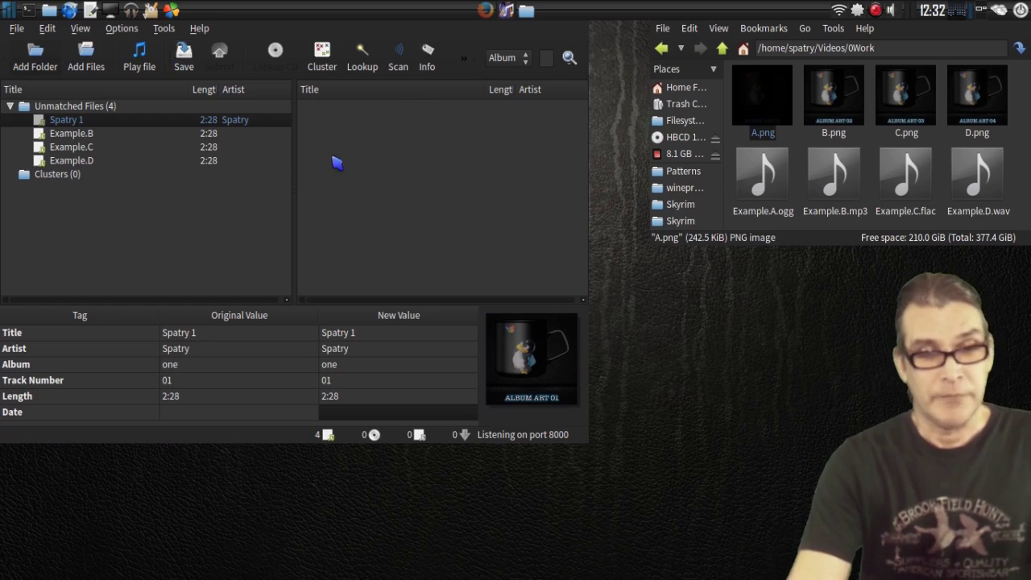
- Play Example.A.ogg to check its embedded artwork, and move the player window clear of Picard
left_click(774, 193)
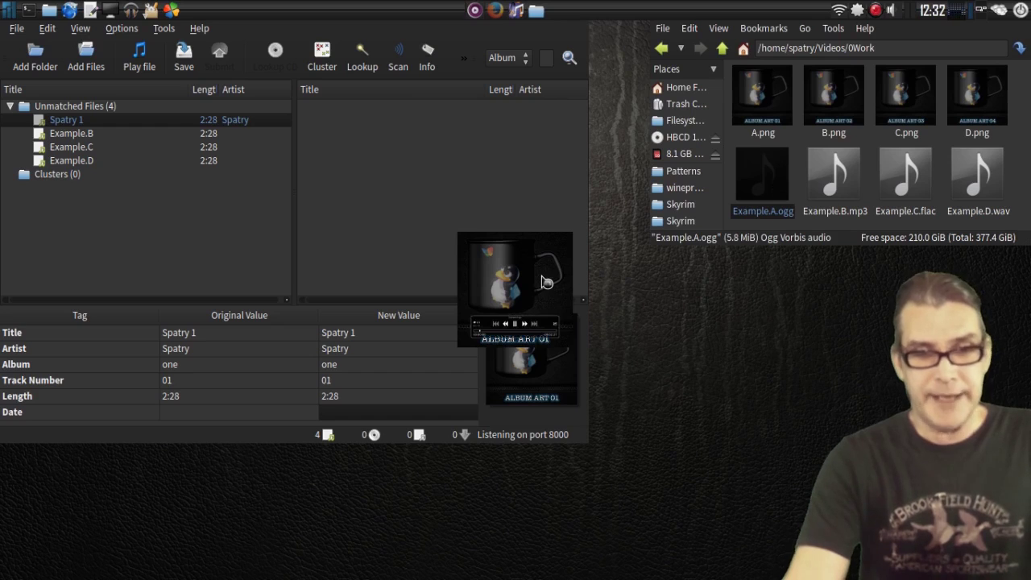
left_click_drag(546, 281, 912, 411)
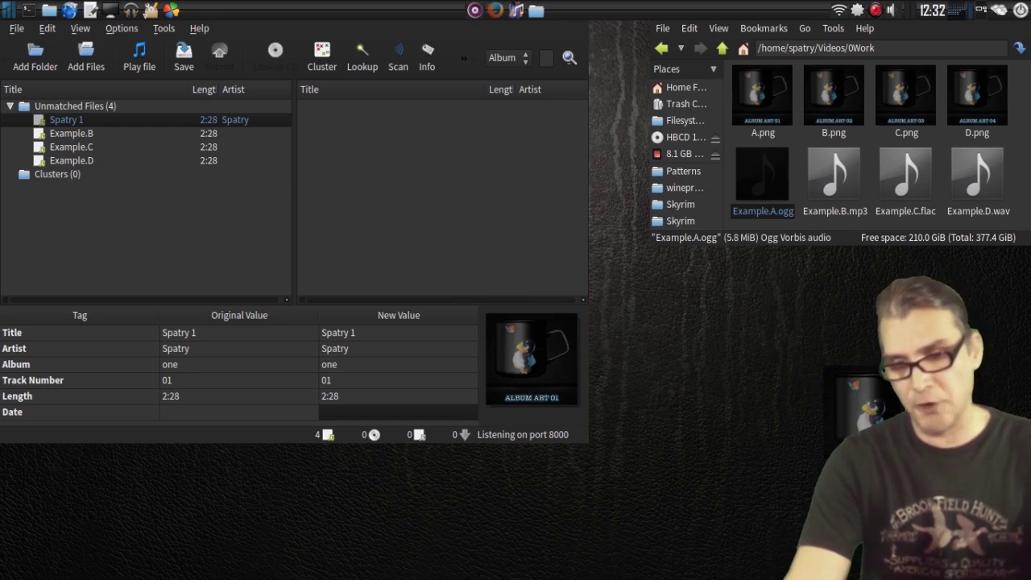